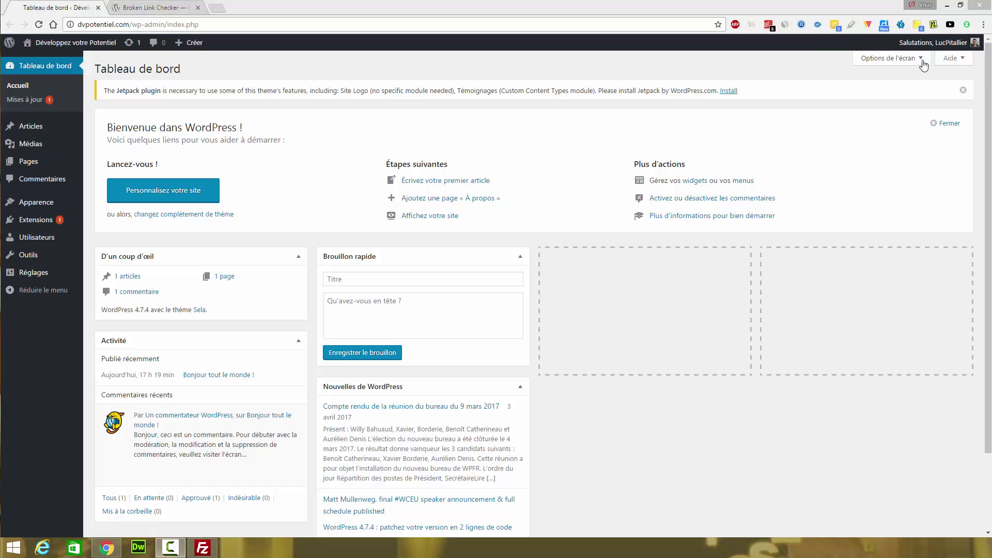
Step: Hide the Bienvenue and Nouvelles de WordPress blocks from the dashboard through the screen options
click(923, 63)
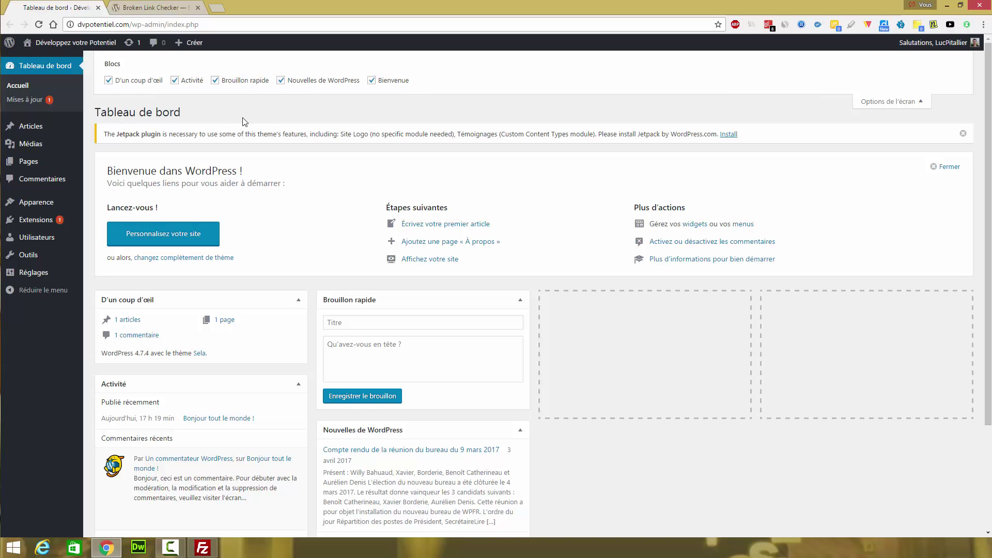
click(175, 80)
click(174, 81)
click(371, 81)
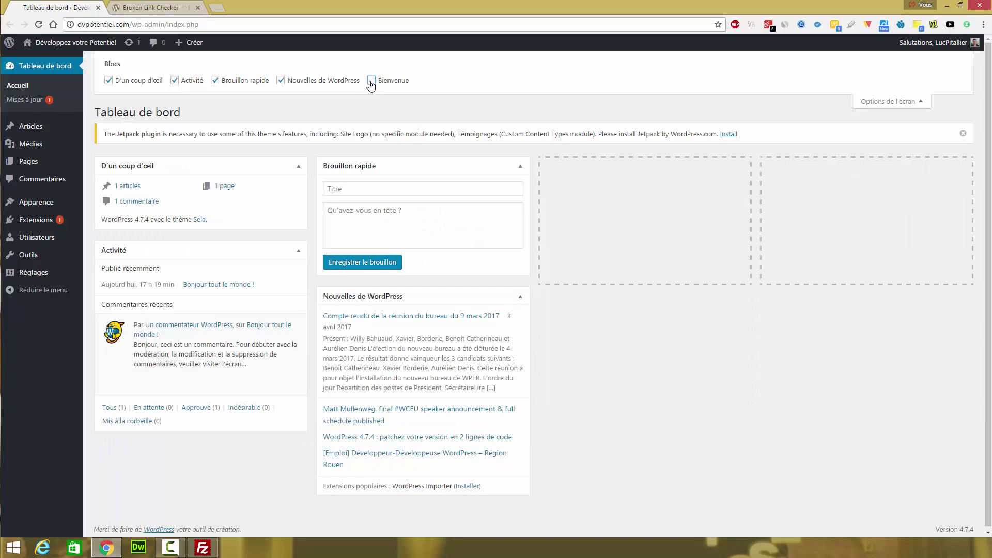
click(371, 81)
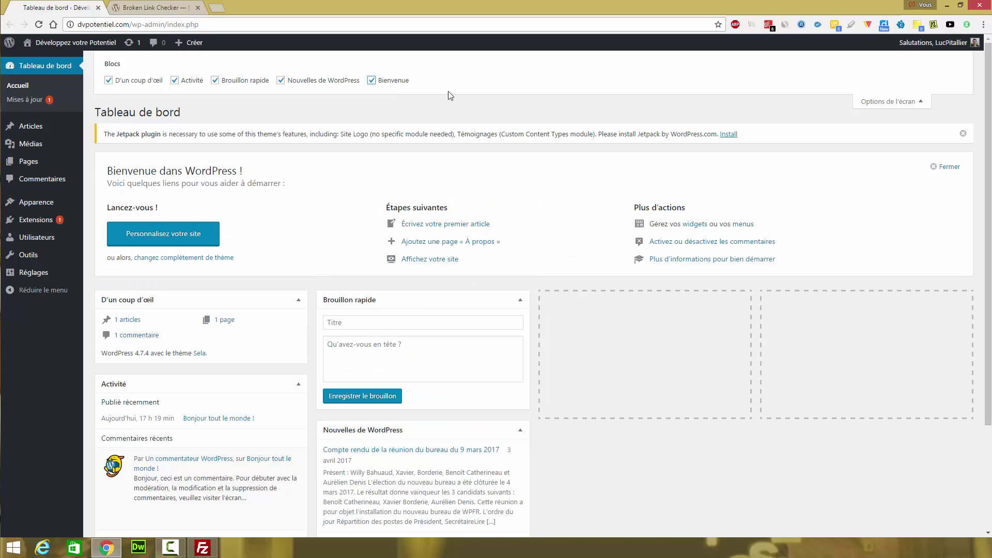
click(374, 87)
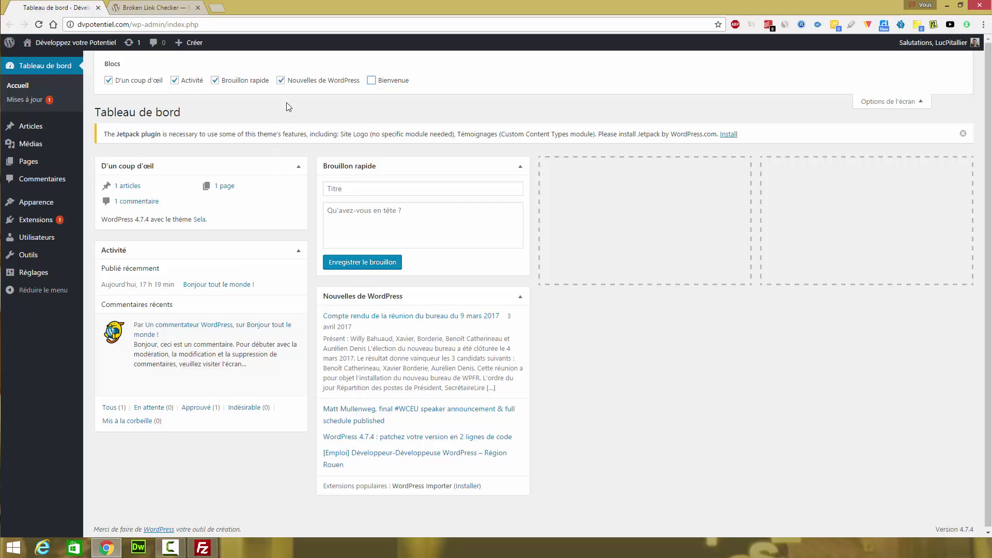
click(281, 81)
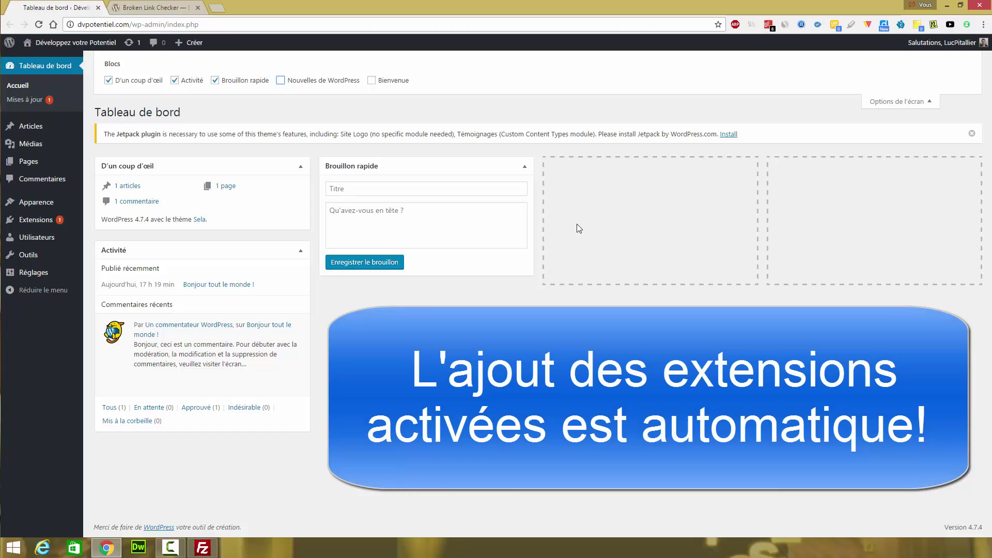
Step: Open the user profile for editing, preview a few admin colour schemes, and choose Minuit
mouse_move(985, 51)
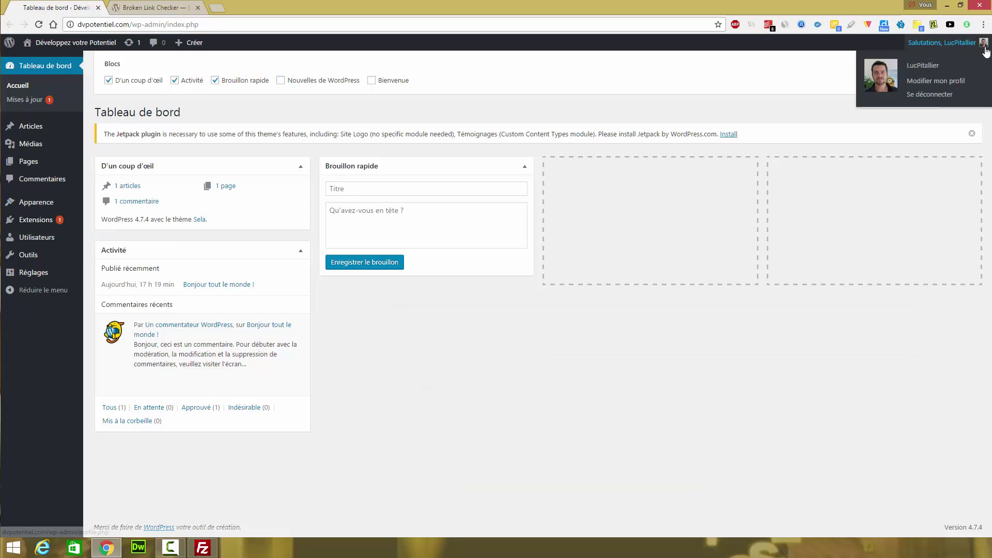
click(956, 83)
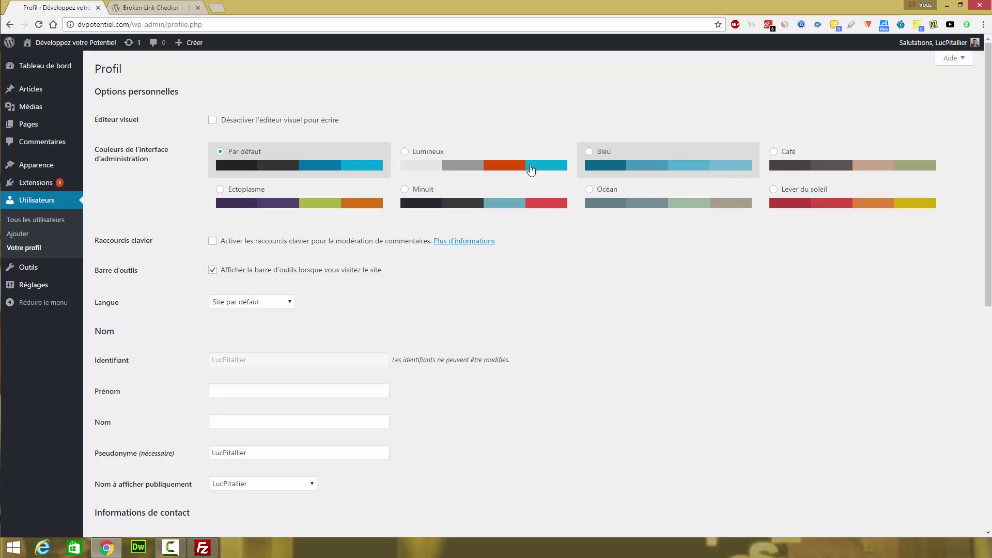
click(583, 157)
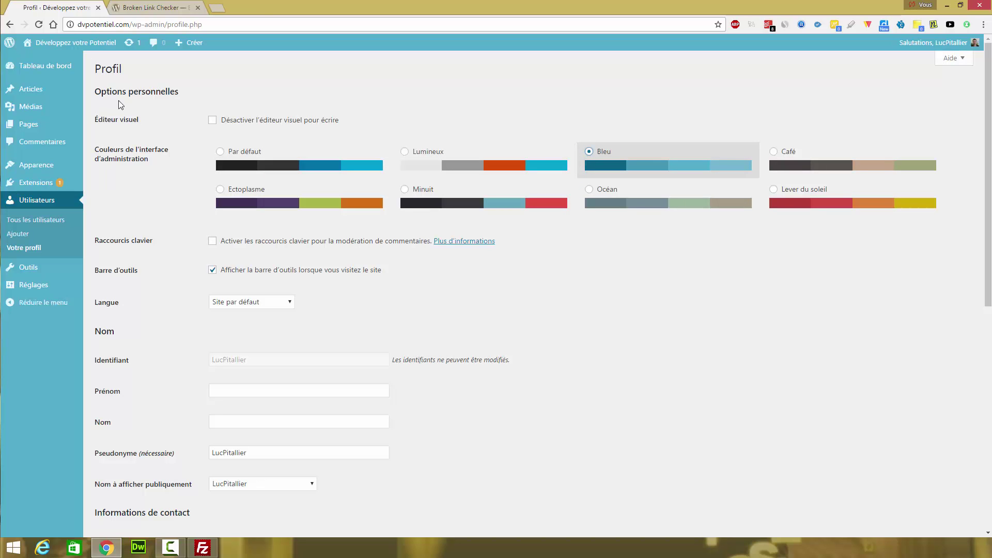
click(220, 157)
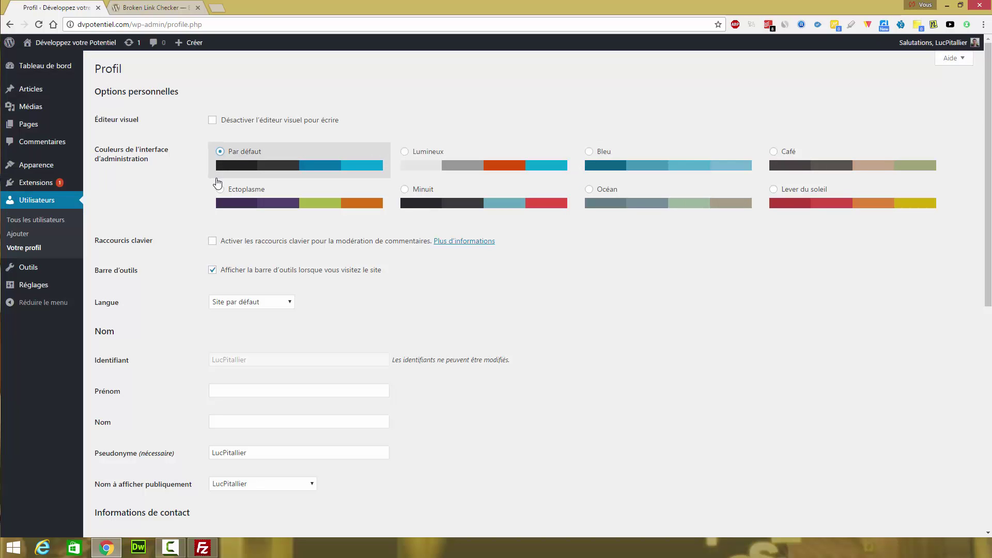
click(221, 195)
click(406, 195)
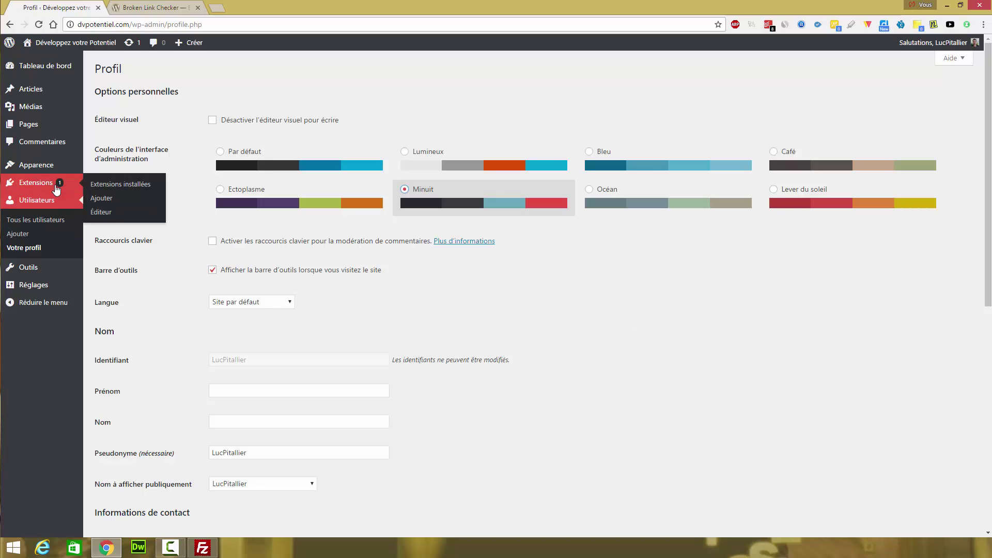
Step: Look over the installed extensions, and read the Broken Link Checker plugin's description, ratings and installation instructions on WordPress.org
click(56, 187)
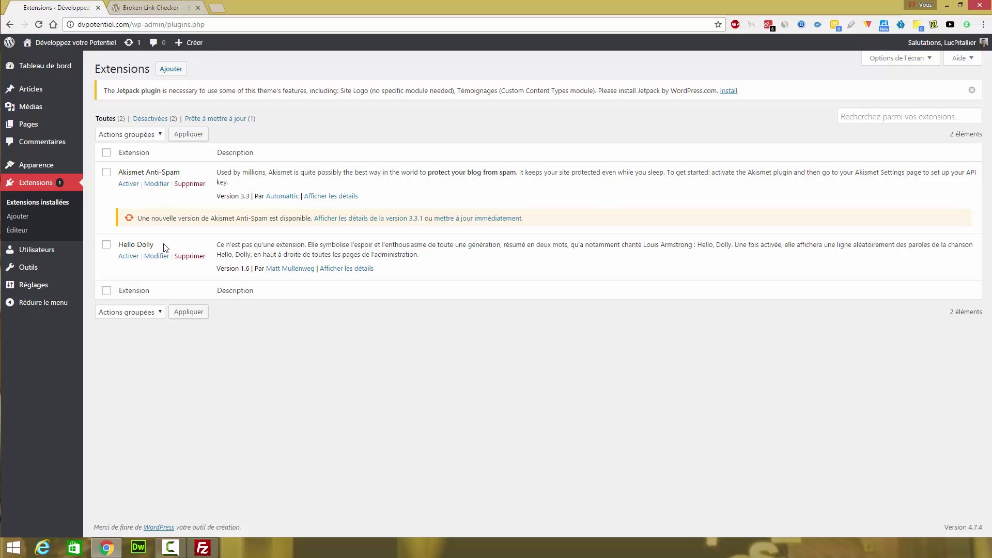
click(179, 13)
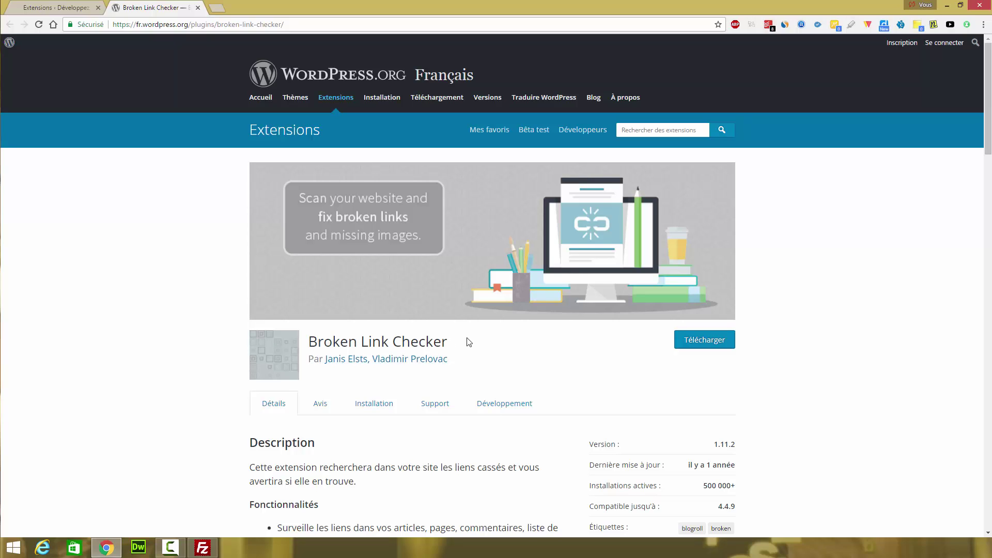
scroll(568, 369, down, 2)
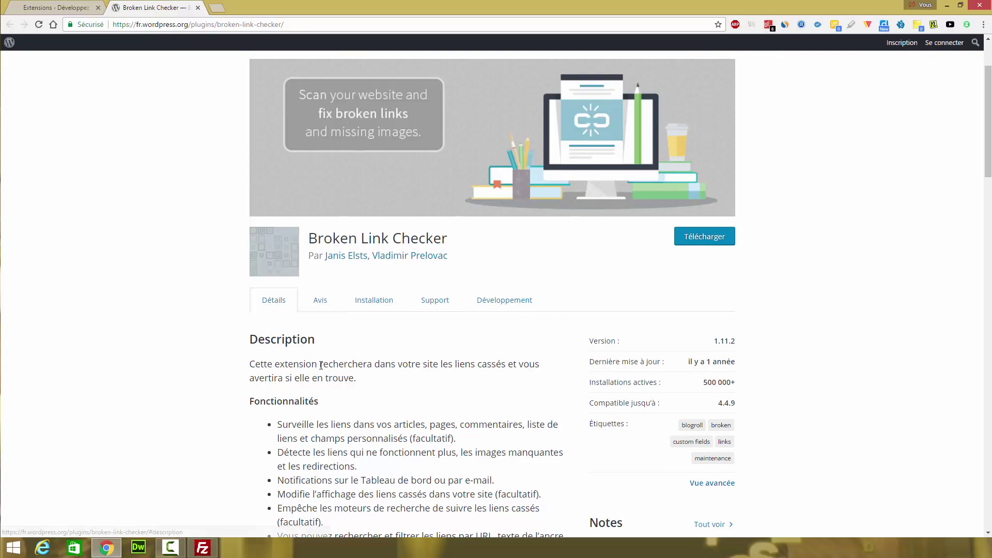
scroll(306, 438, down, 1)
scroll(310, 309, down, 2)
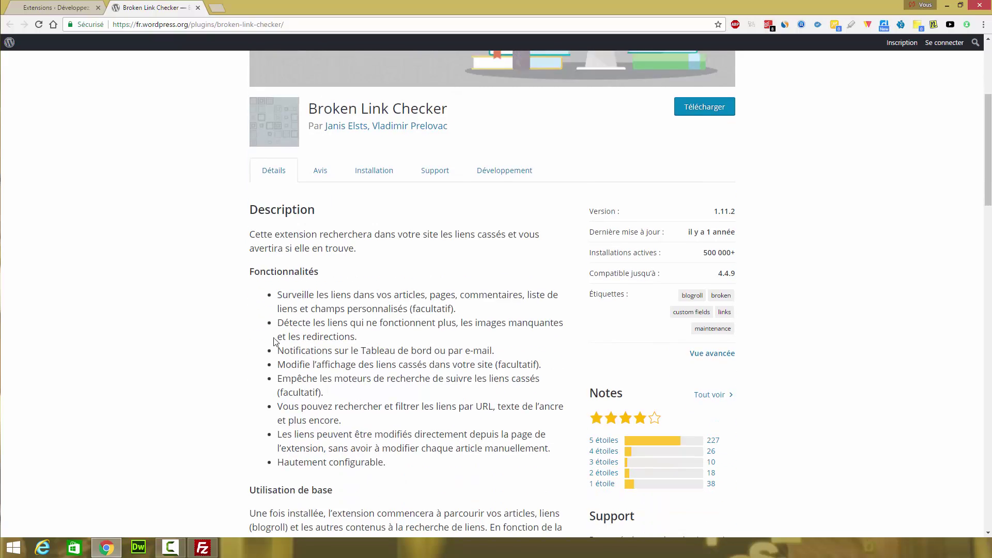
scroll(252, 457, down, 7)
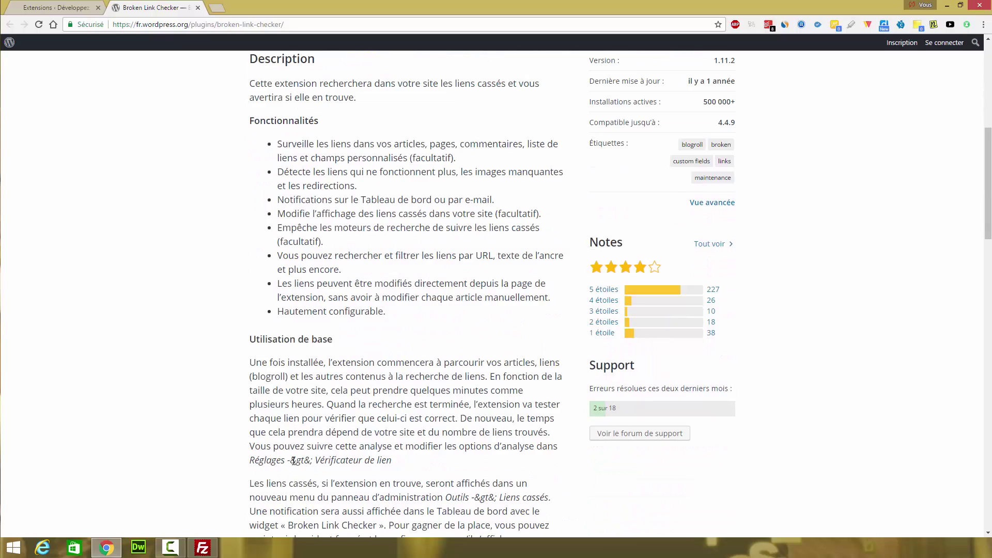
scroll(294, 460, down, 7)
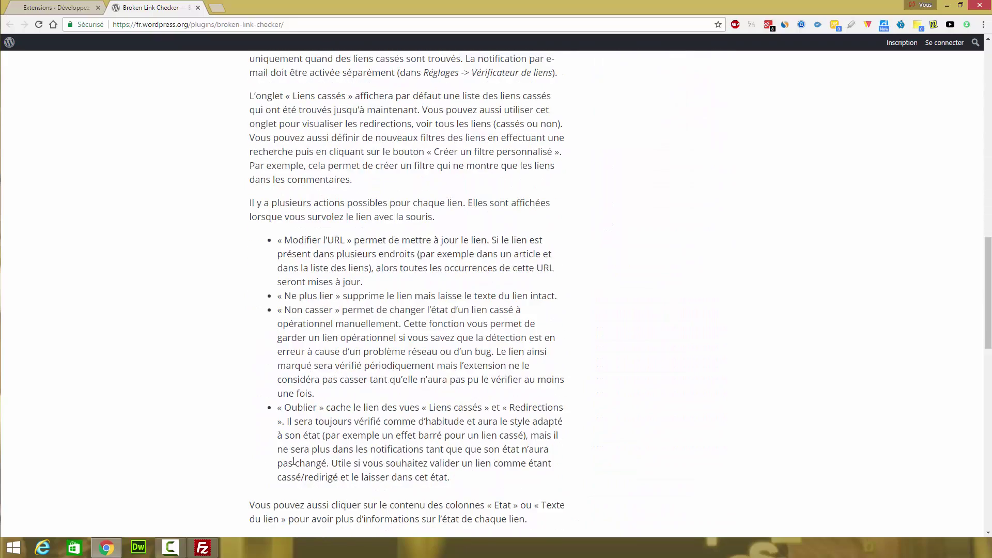
scroll(352, 433, up, 5)
scroll(351, 433, up, 10)
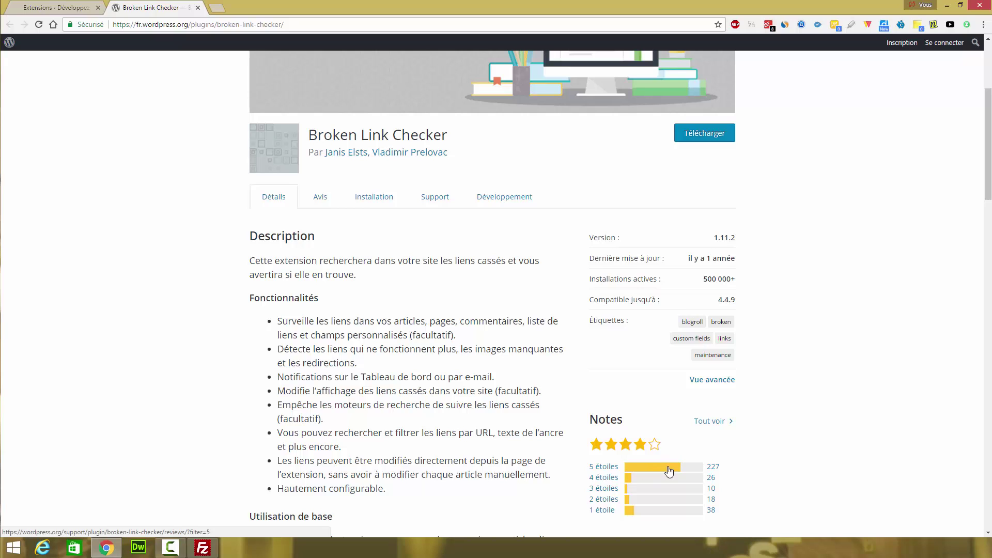
click(387, 205)
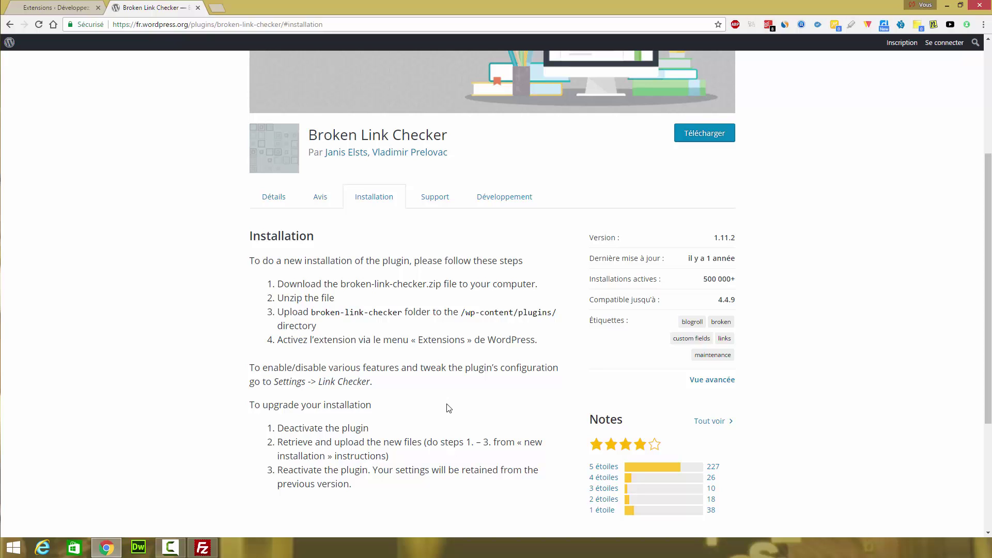
Step: Download the Broken Link Checker zip and show the downloaded file in its folder
click(728, 136)
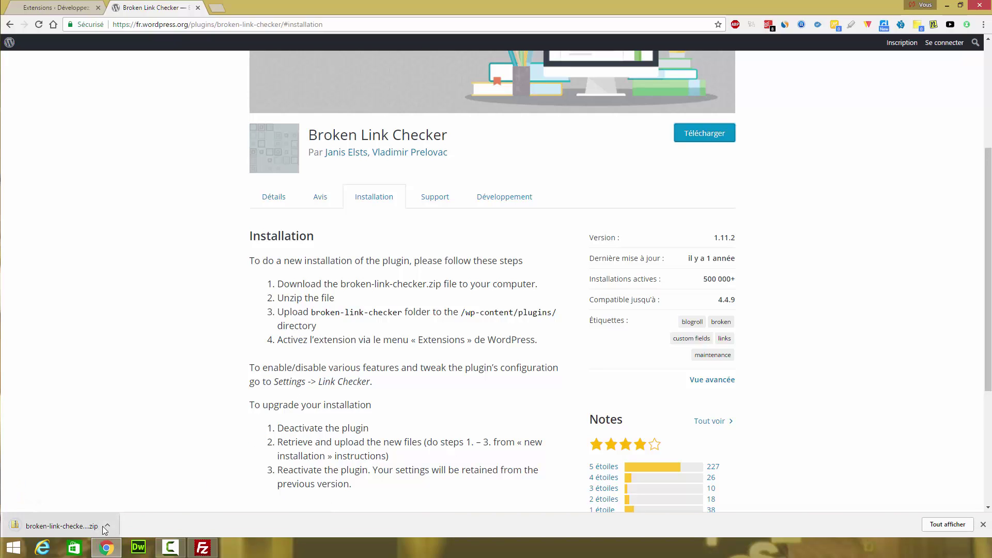
click(107, 525)
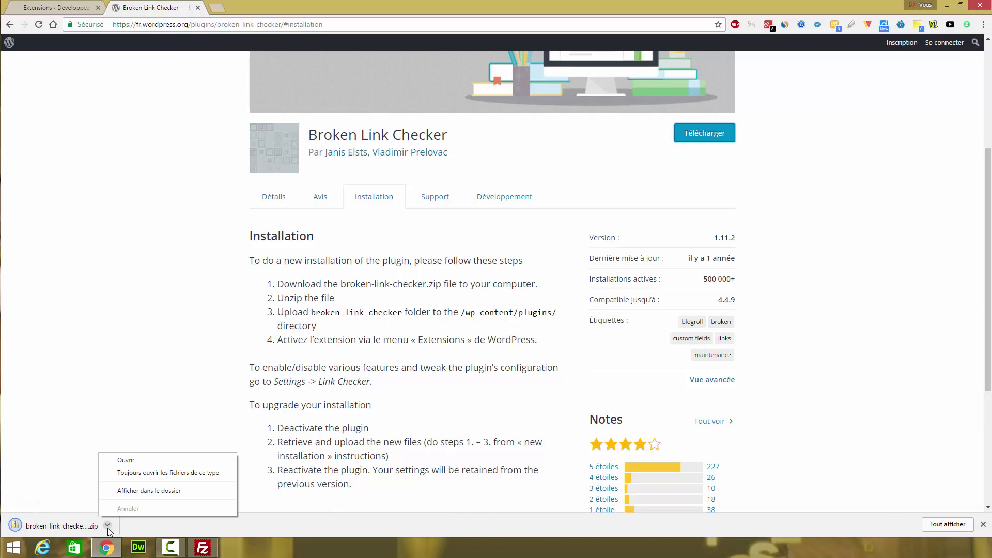
click(122, 495)
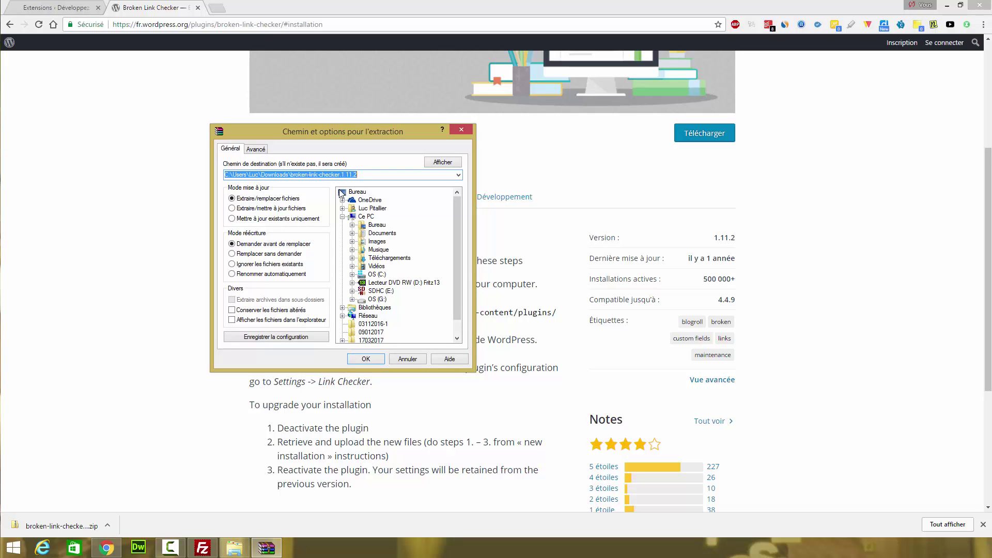
Step: Extract the Broken Link Checker archive into Documents\dvpotentiel\wp-content\plugins
click(386, 237)
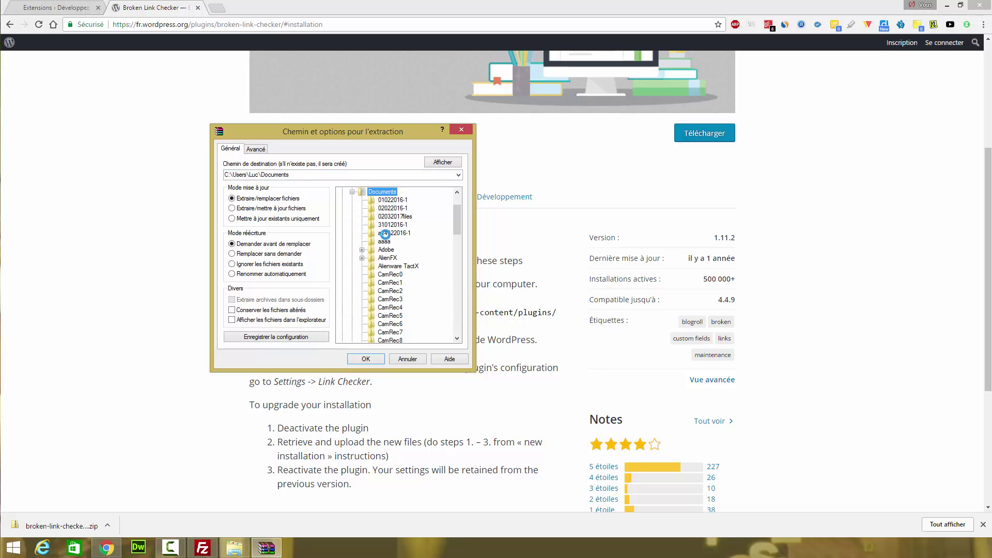
drag(460, 226, 449, 314)
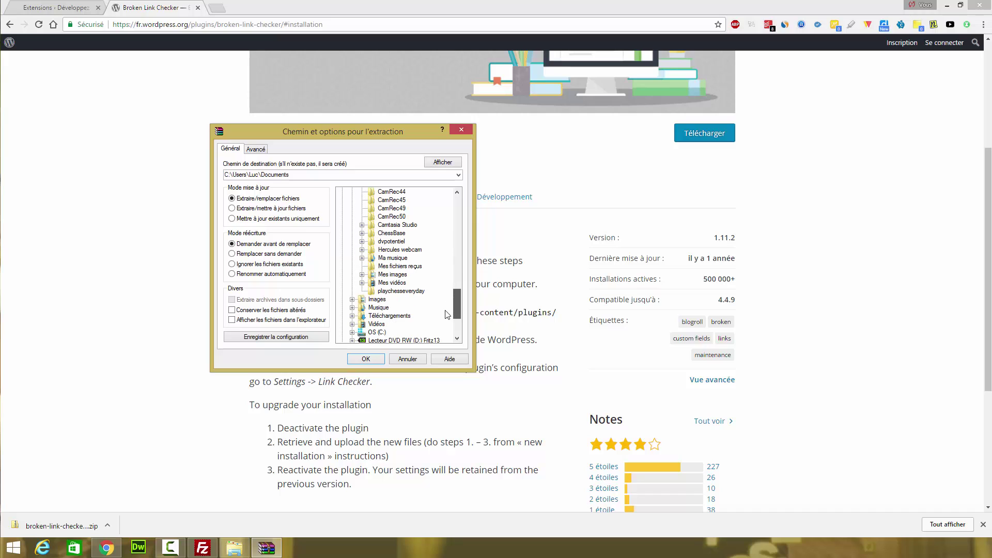
click(397, 258)
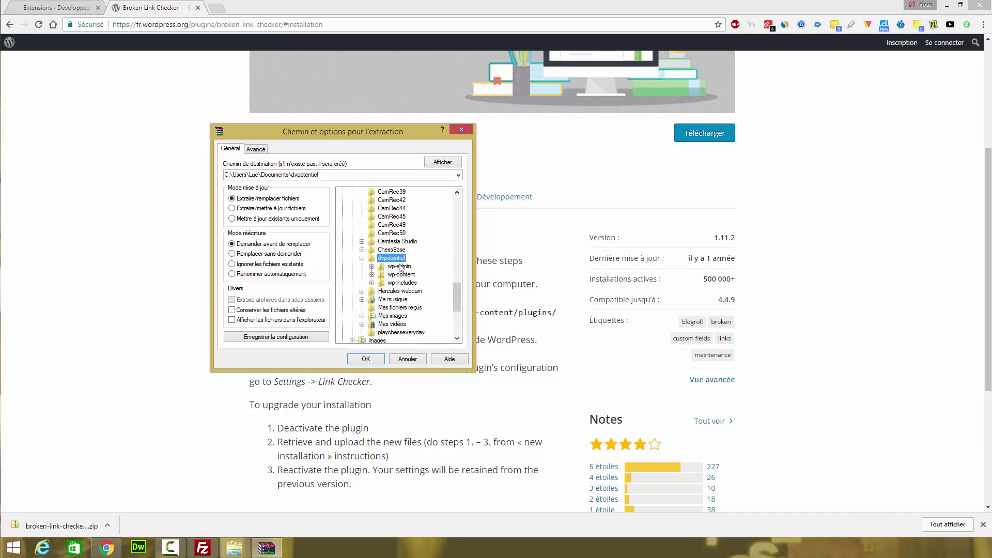
click(401, 274)
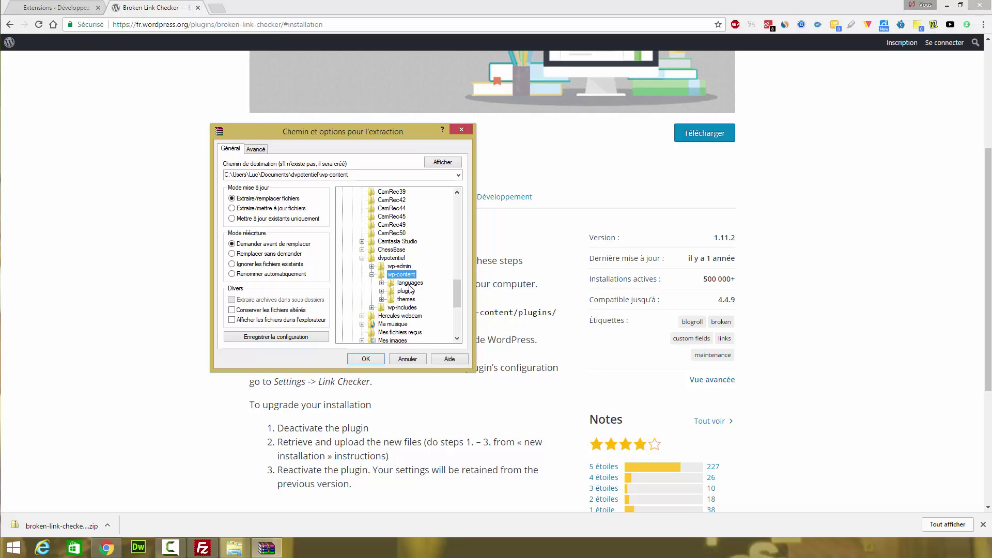
click(409, 275)
click(409, 282)
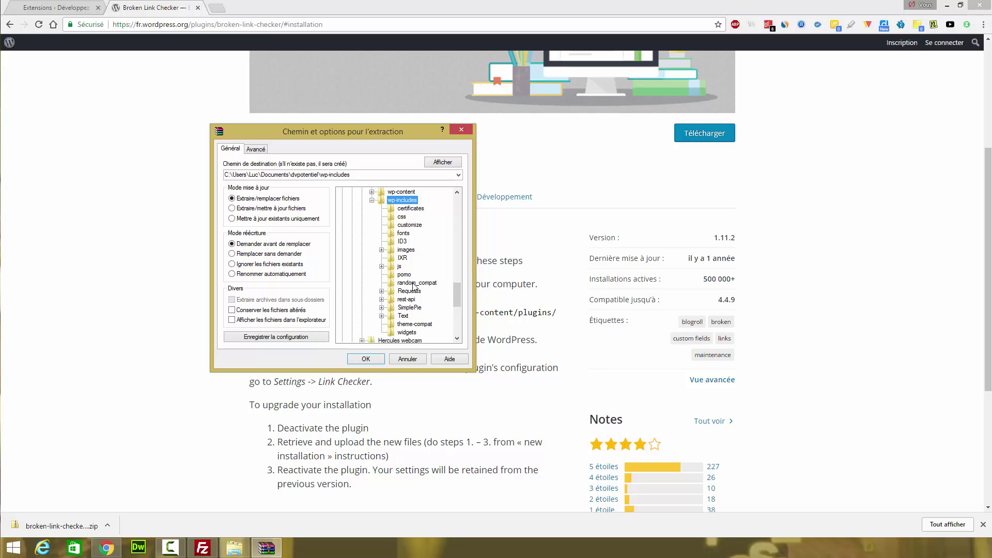
scroll(432, 261, up, 1)
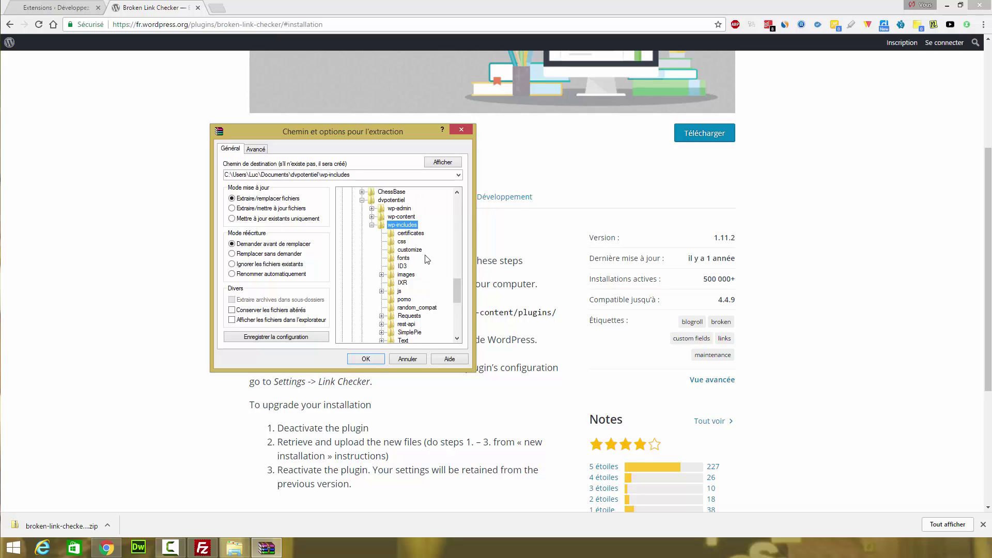
double_click(407, 226)
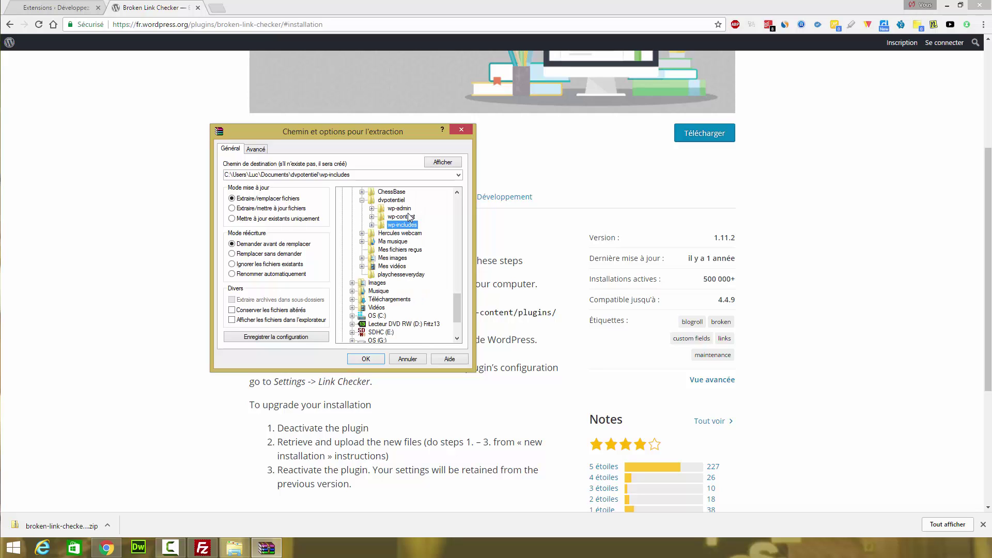
double_click(409, 217)
double_click(412, 235)
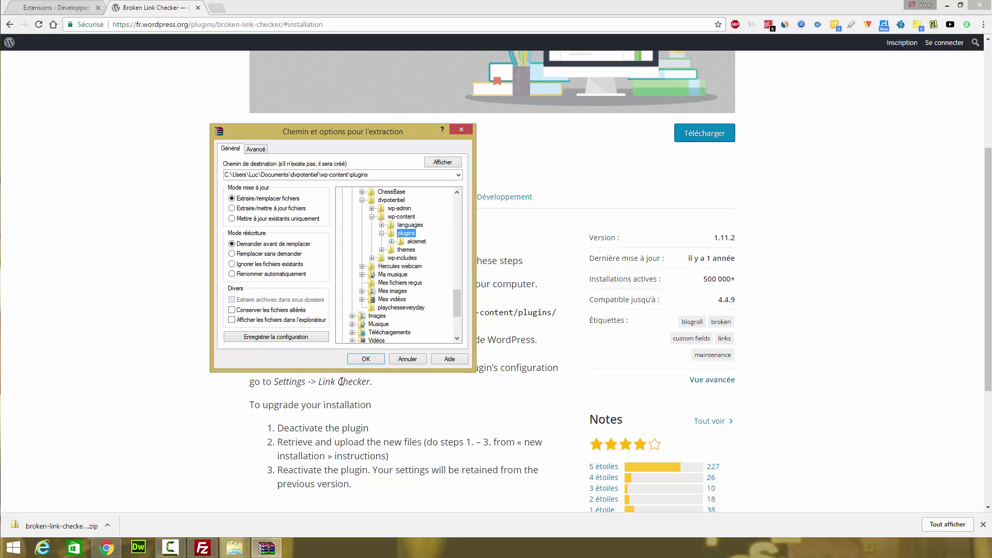
click(366, 359)
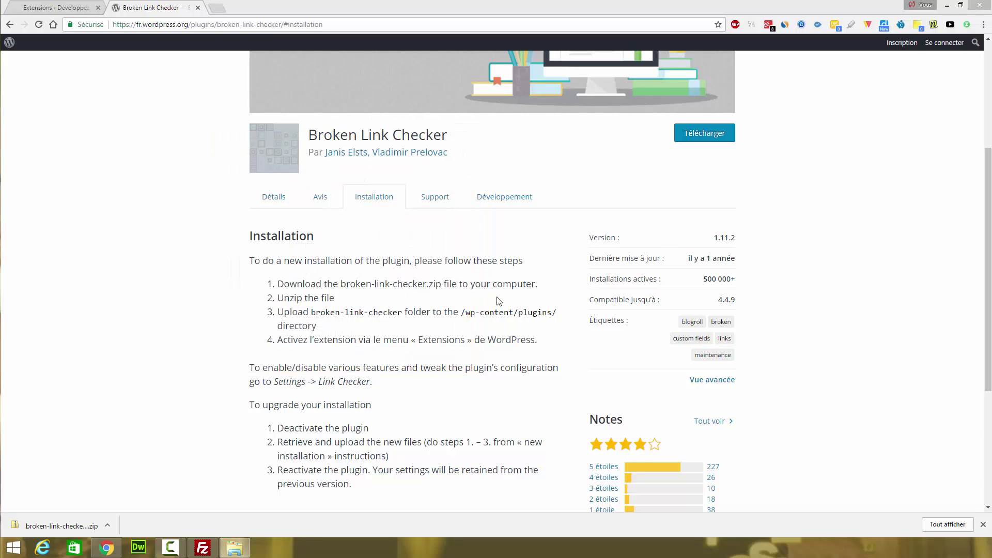
Step: Switch to FileZilla, connect to the recently used dvpotentiel.com FTP server, and accept its certificate
click(947, 6)
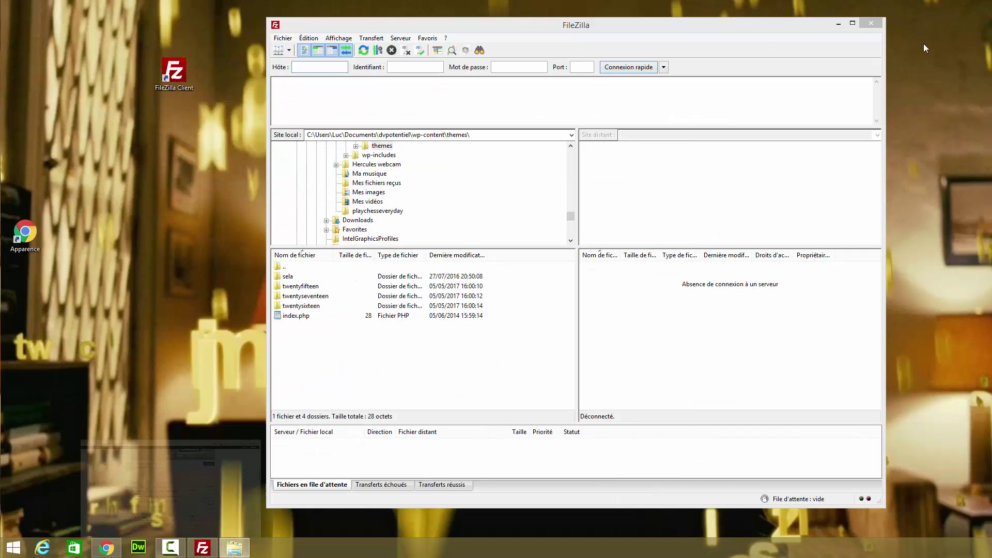
click(663, 68)
click(682, 104)
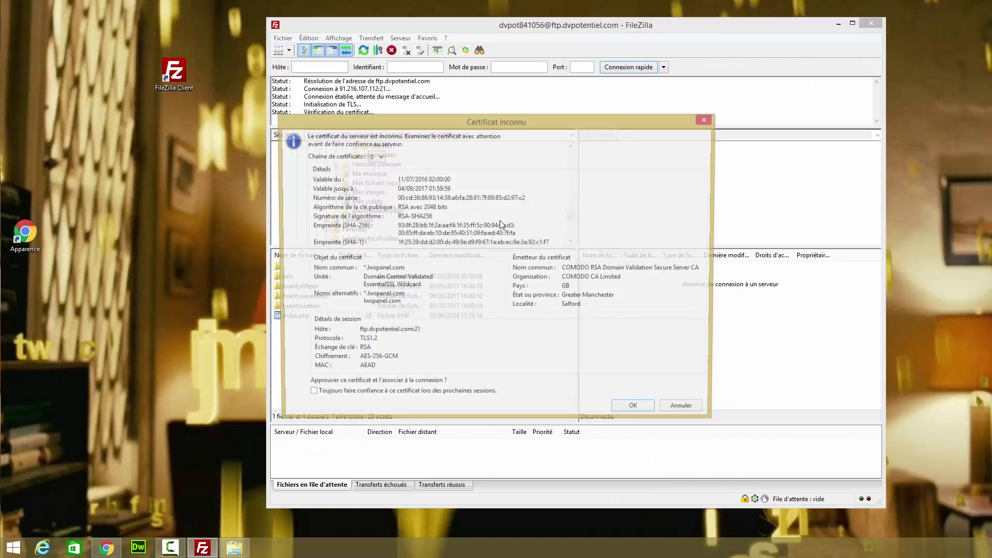
click(643, 406)
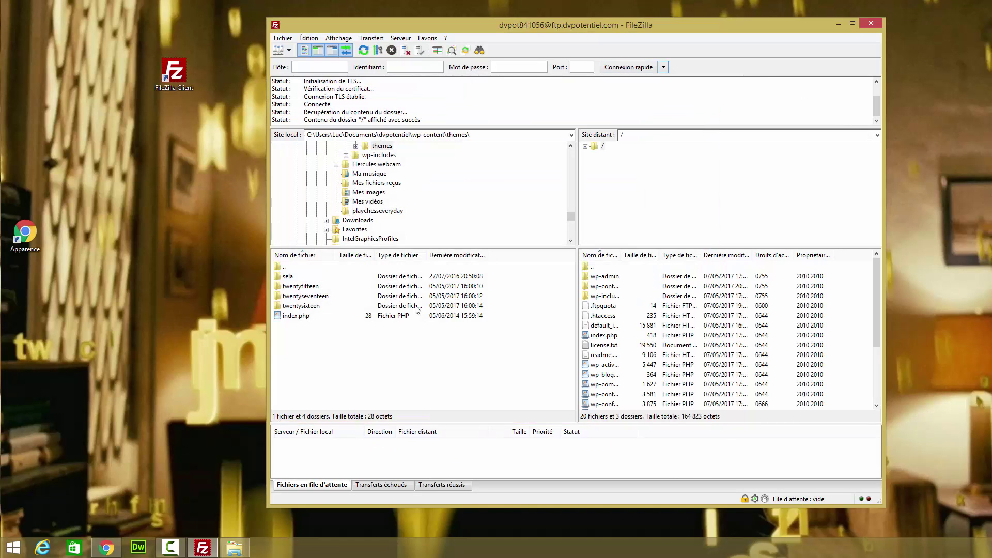
Step: Upload the broken-link-checker folder from the local wp-content\plugins folder to /wp-content/plugins on the server
click(290, 269)
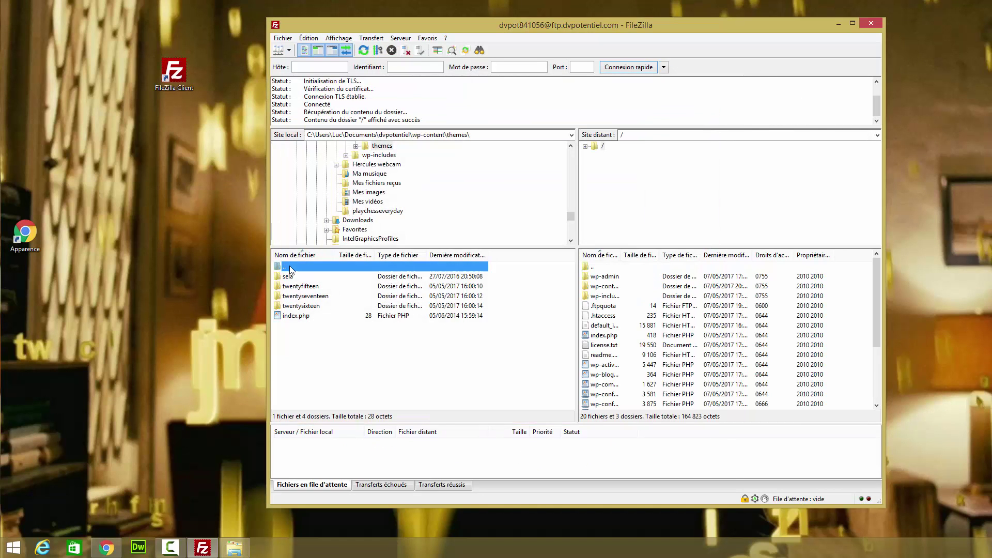
double_click(290, 268)
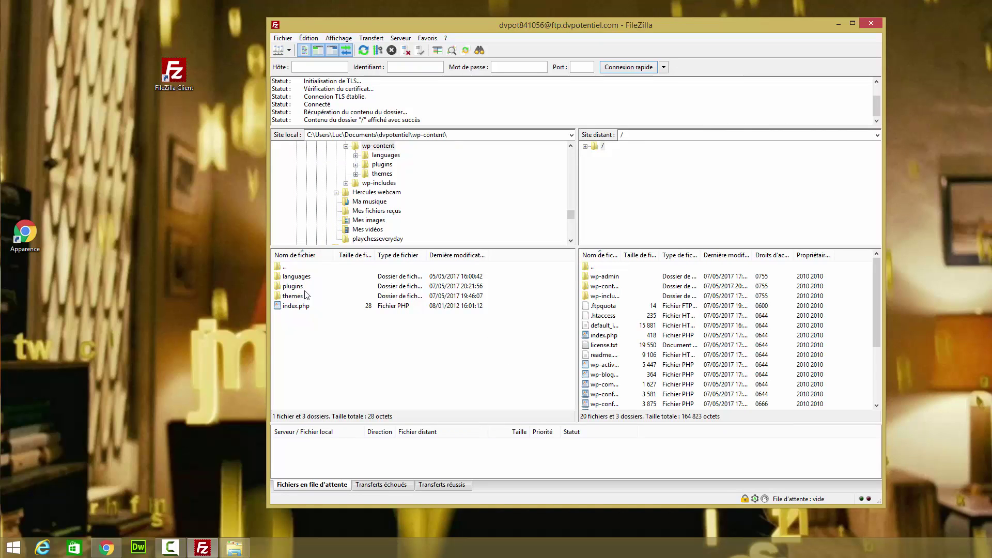
double_click(303, 286)
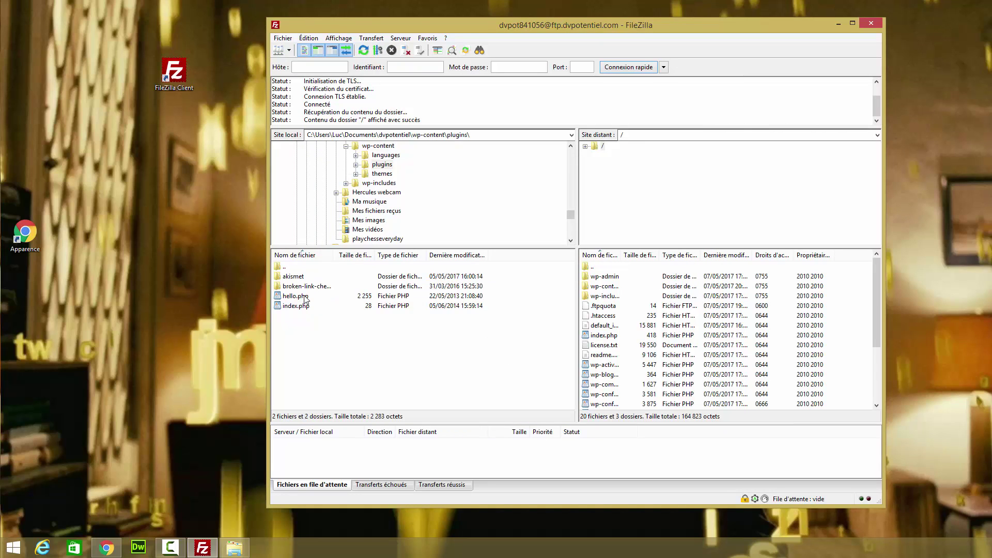
drag(306, 286, 615, 299)
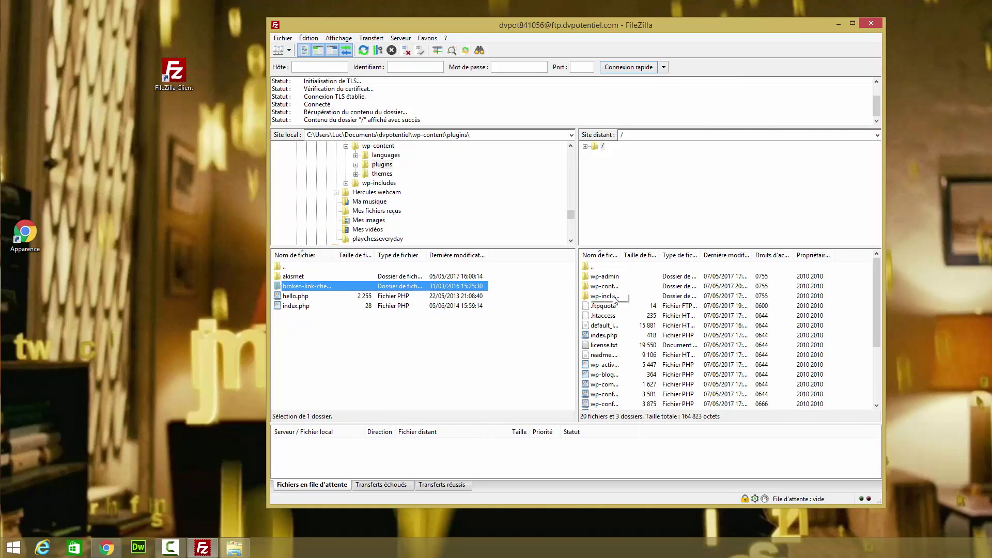
double_click(611, 286)
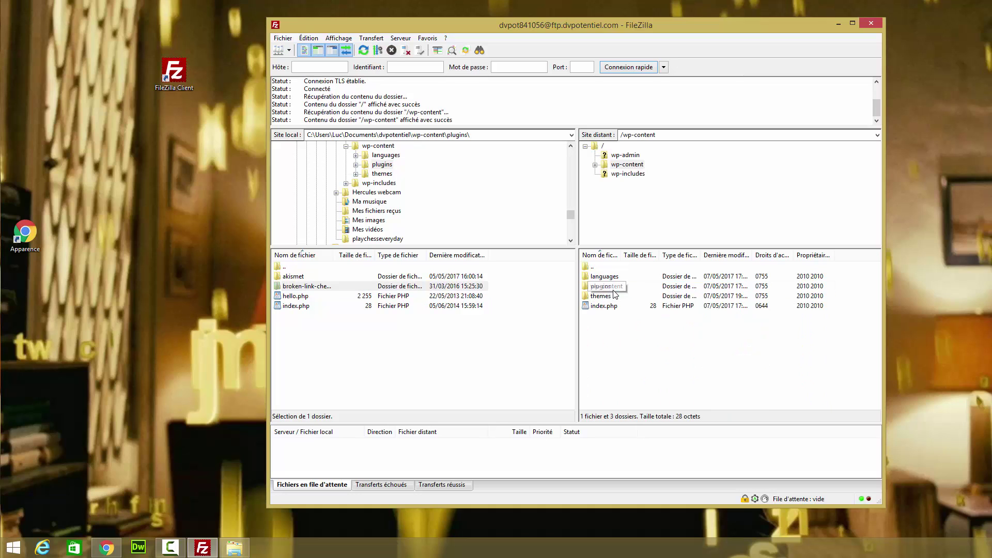
click(610, 288)
double_click(611, 289)
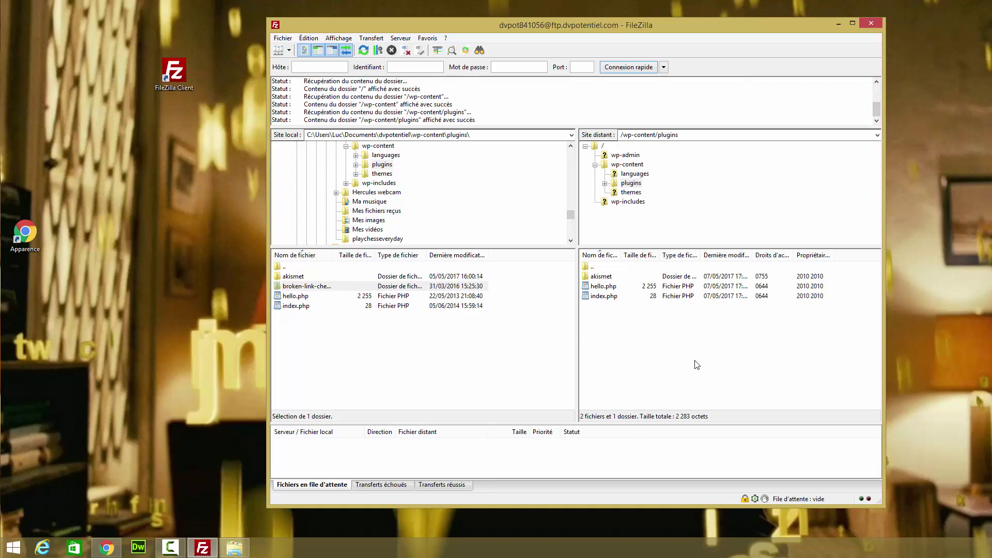
drag(697, 365, 697, 365)
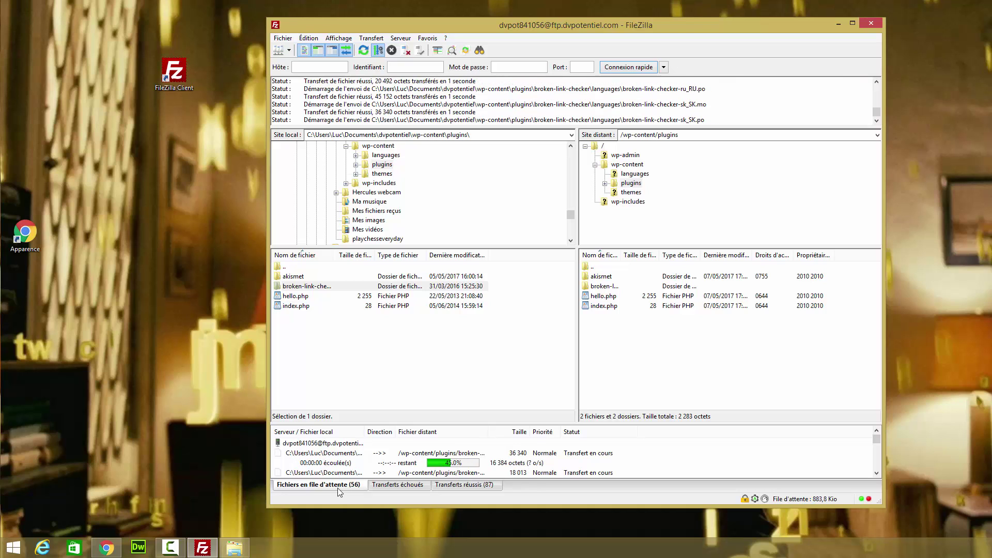
Step: Switch to Chrome, refresh the WordPress list of installed extensions, and activate Broken Link Checker
mouse_move(109, 549)
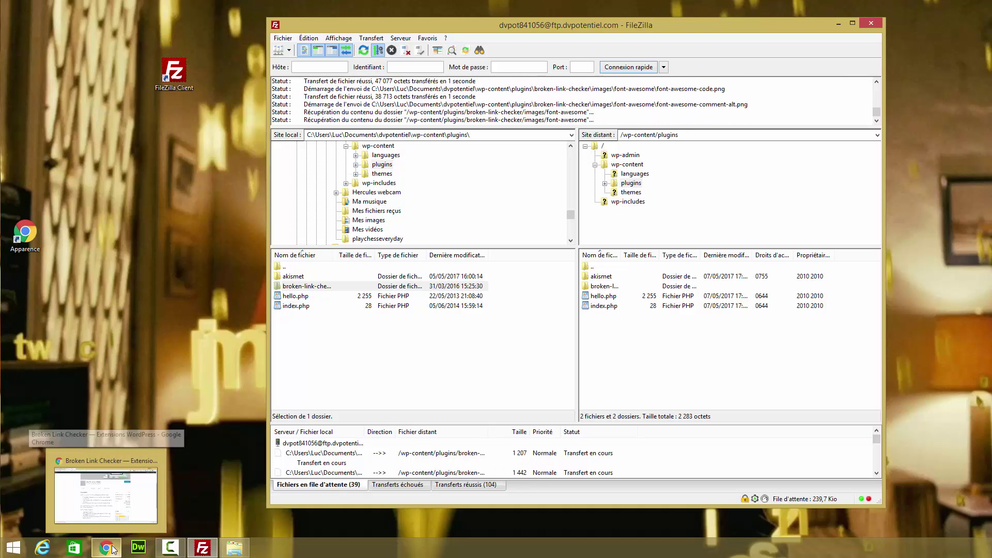
click(148, 484)
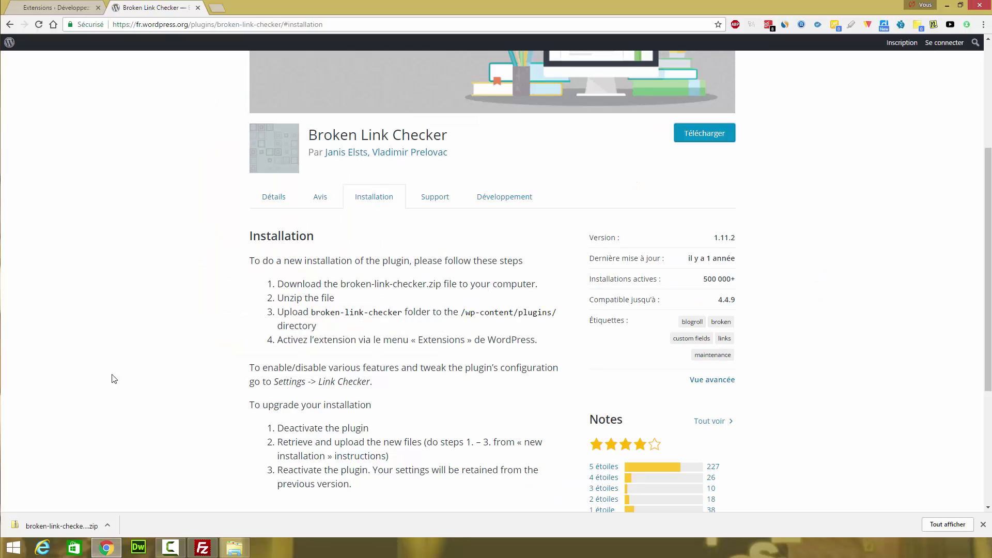
click(76, 9)
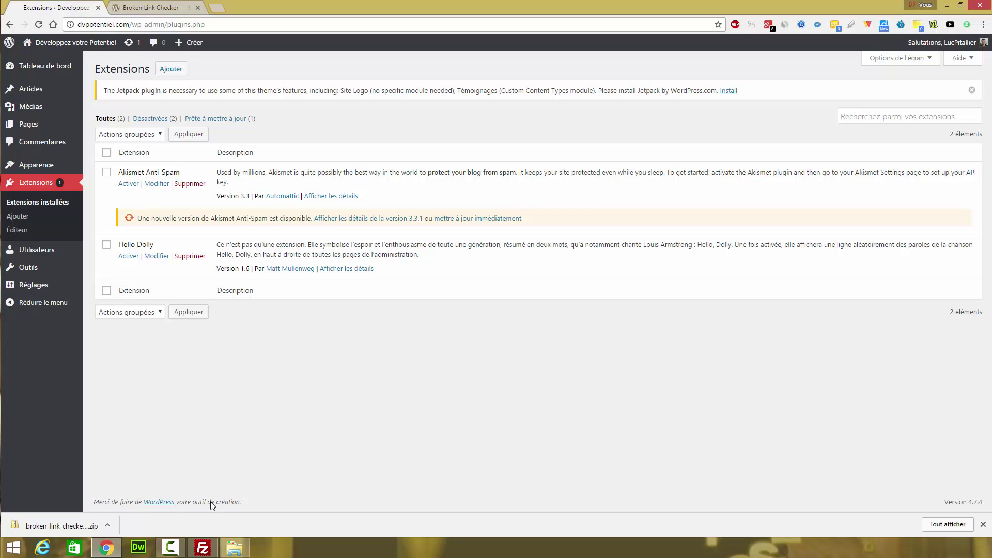
click(39, 25)
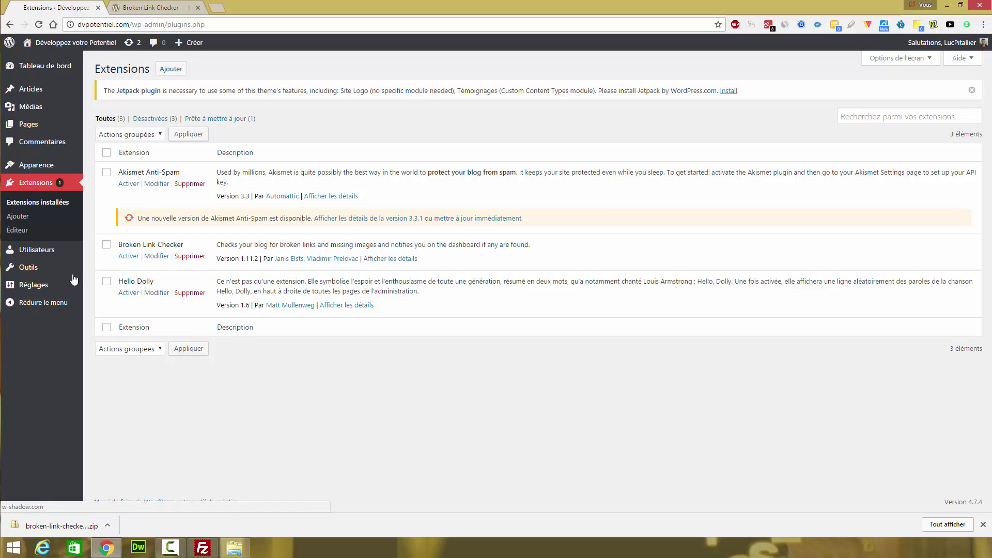
click(135, 259)
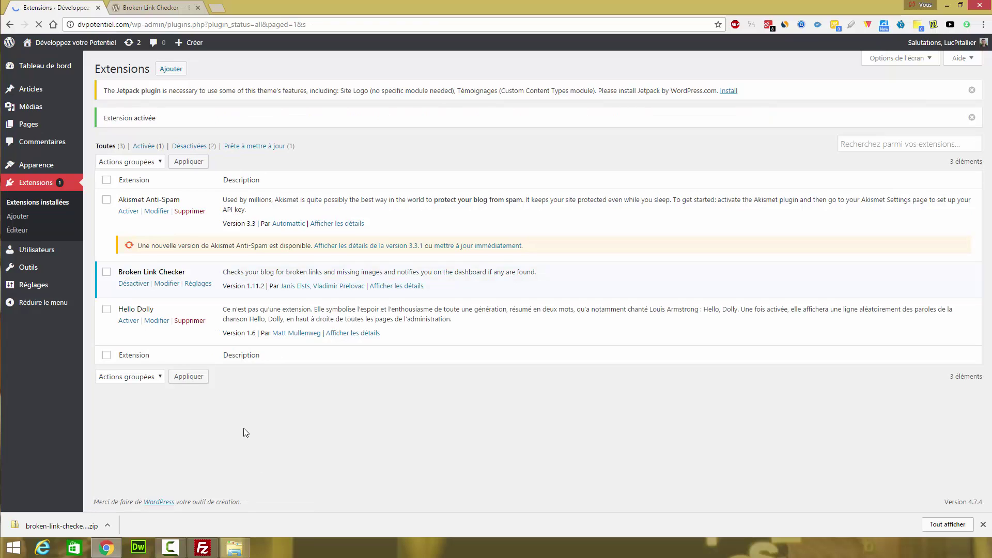
Step: View Broken Link Checker's code in the plugin editor, and review its general settings for check interval and e-mail notifications
click(174, 285)
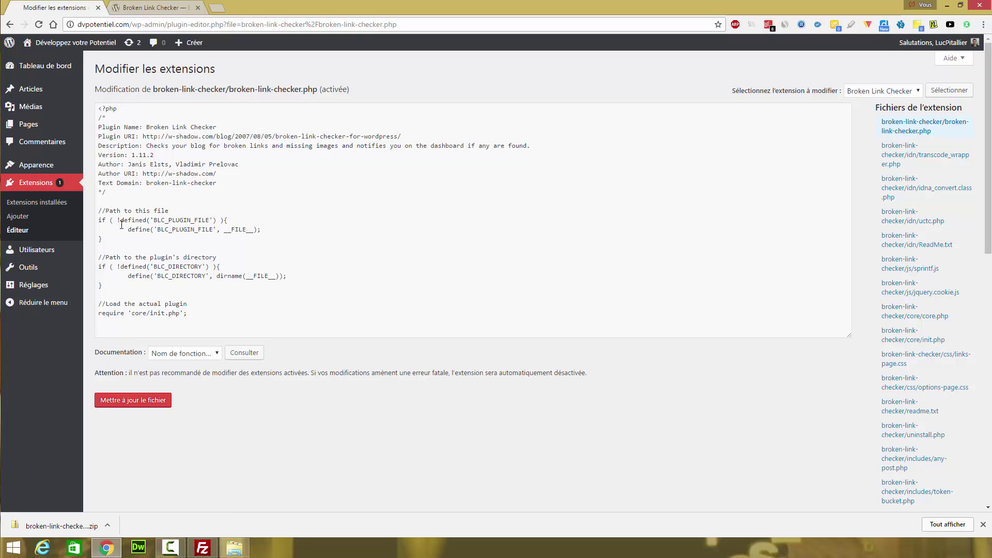
click(239, 353)
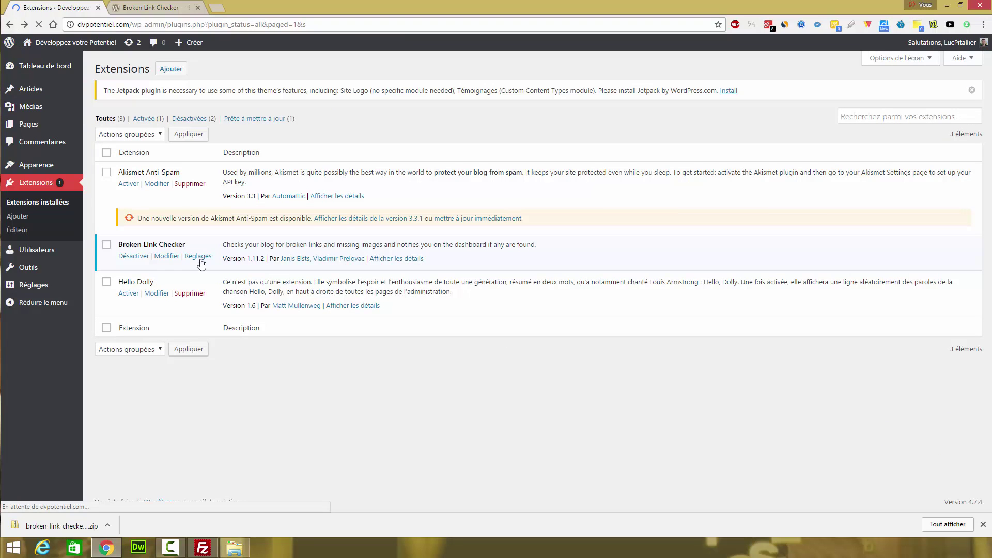
click(199, 258)
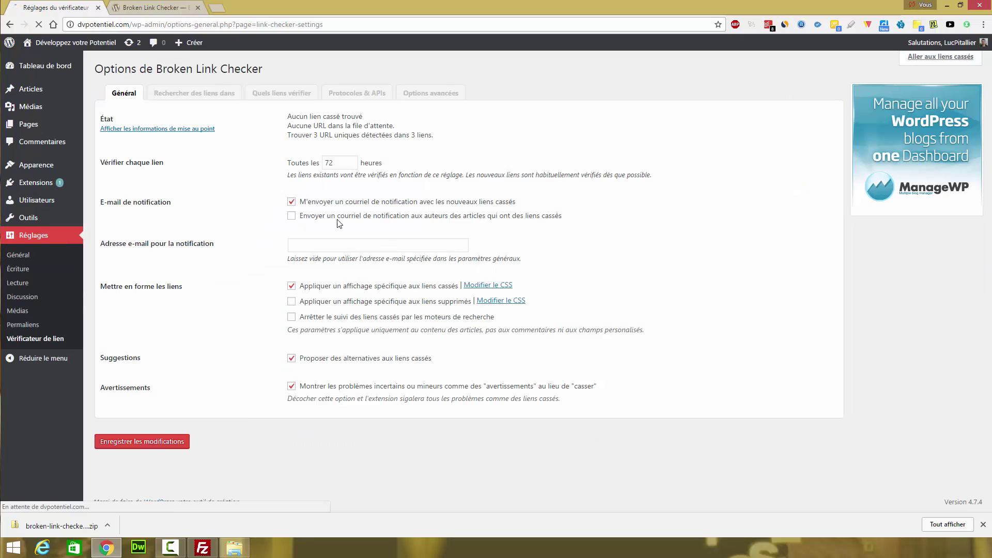
drag(342, 163, 318, 165)
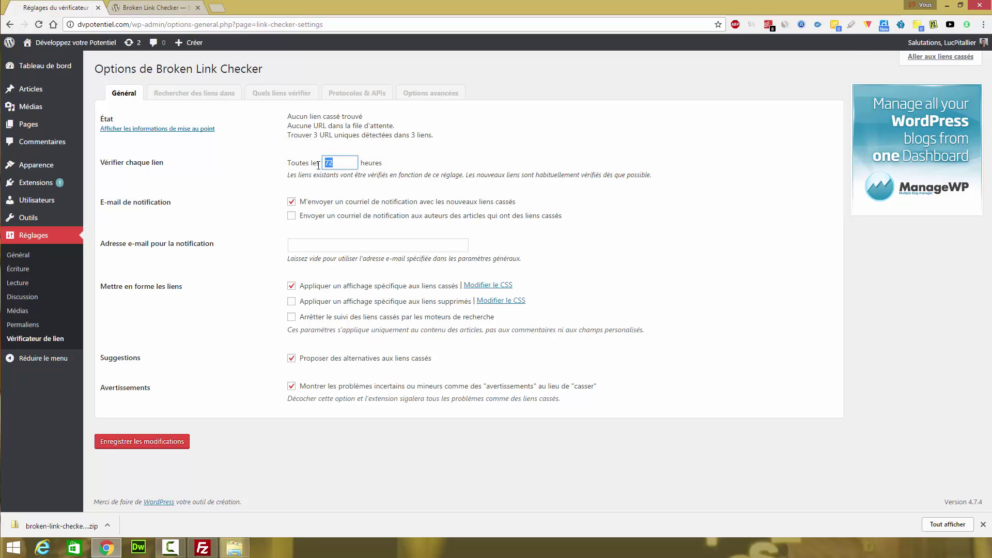
click(275, 166)
click(300, 246)
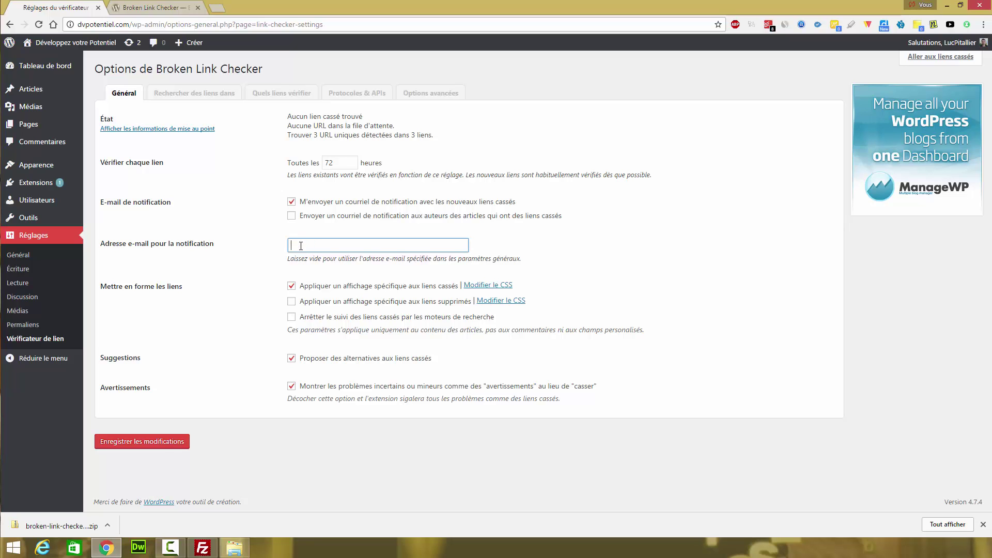
drag(375, 259, 576, 254)
click(572, 256)
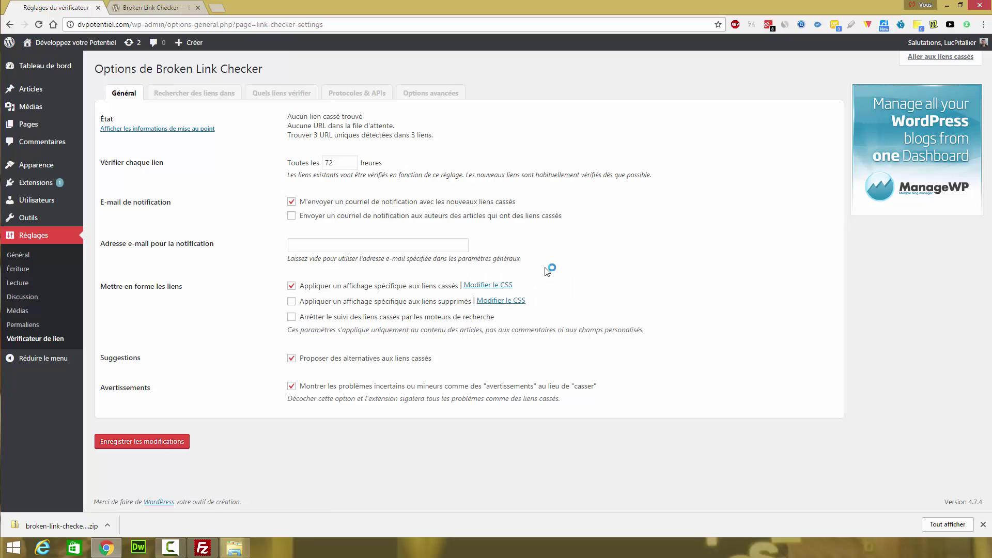